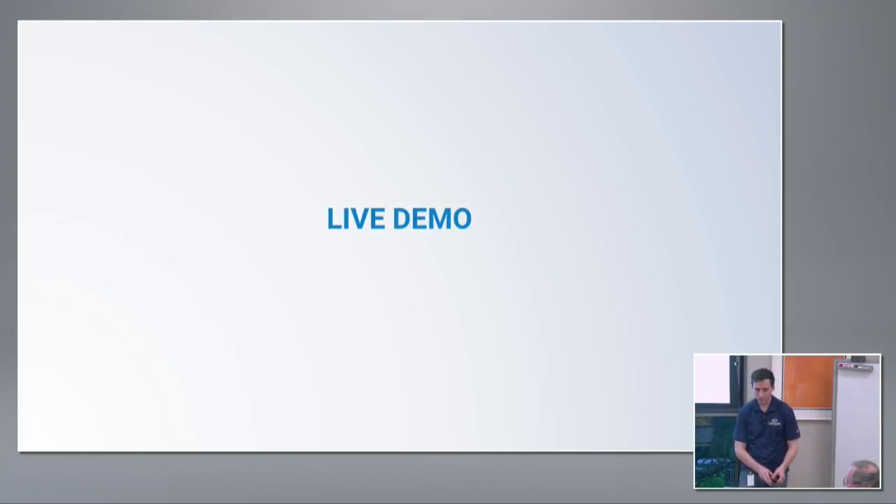
# - Switch to the terminal's AGG-1-0 session and reboot the device with "request system reboot", confirming with yes
pyautogui.hotkey('ctrl', 'Right')
pyautogui.hotkey('ctrl', 'Right')
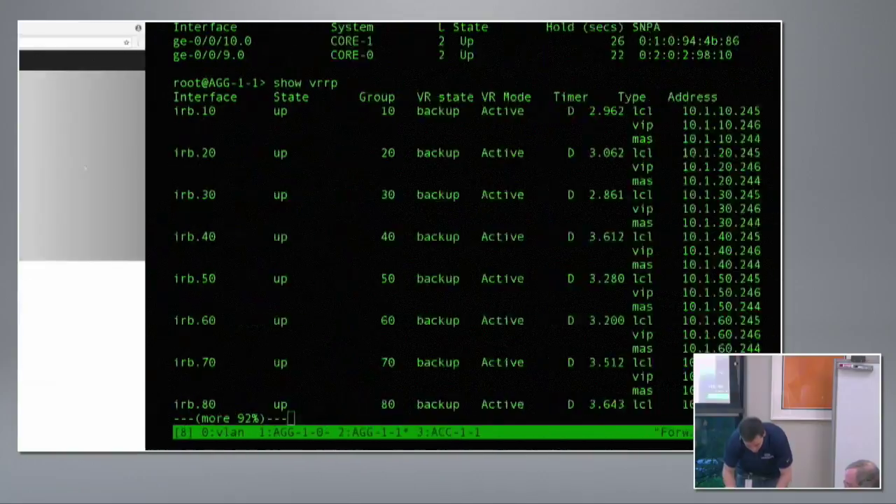
pyautogui.hotkey('ctrl', 'b')
pyautogui.write('1-0> r')
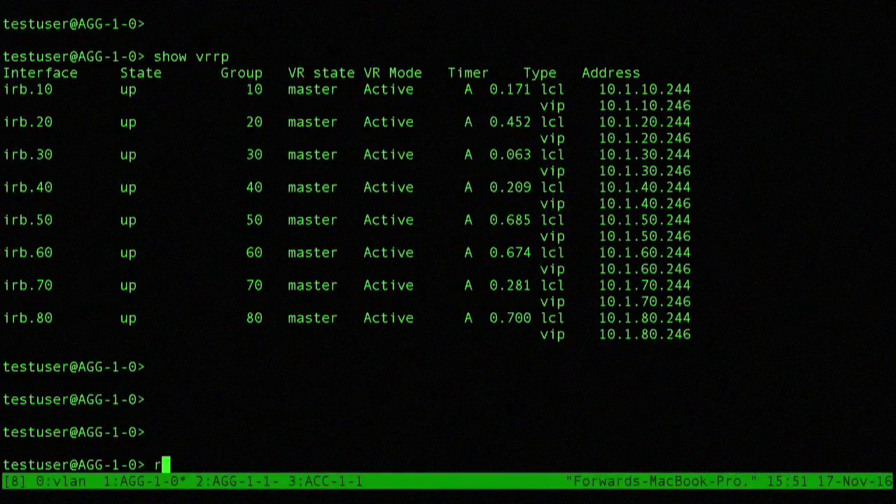
pyautogui.write('equest re')
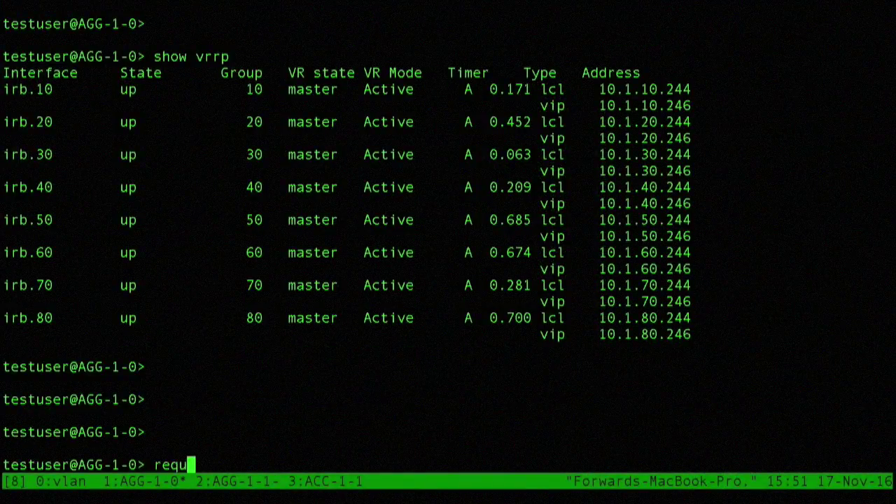
pyautogui.press('BackSpace')
pyautogui.press('BackSpace')
pyautogui.write('system reb')
pyautogui.write('to')
pyautogui.press('BackSpace')
pyautogui.press('BackSpace')
pyautogui.write('oot')
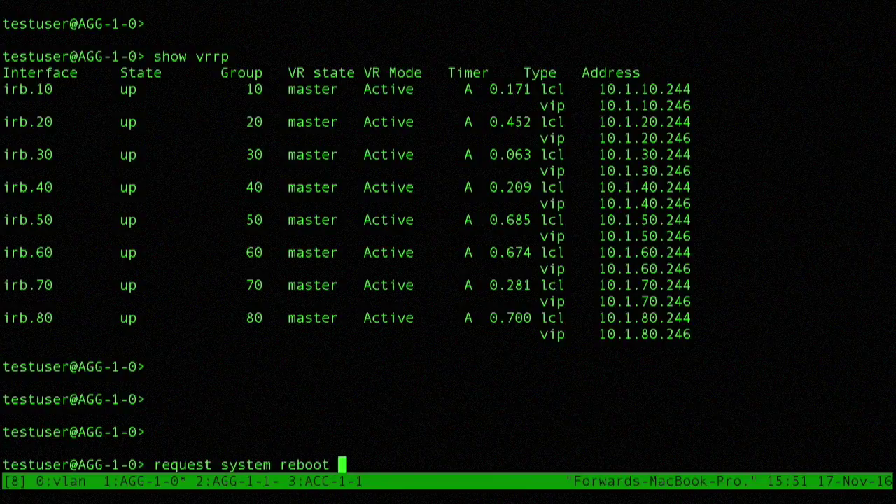
pyautogui.press('Return')
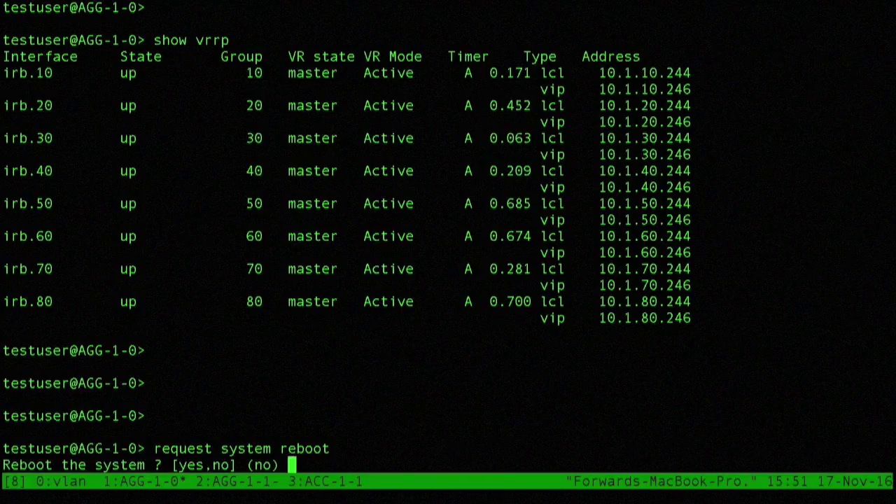
pyautogui.write('yes')
pyautogui.press('Return')
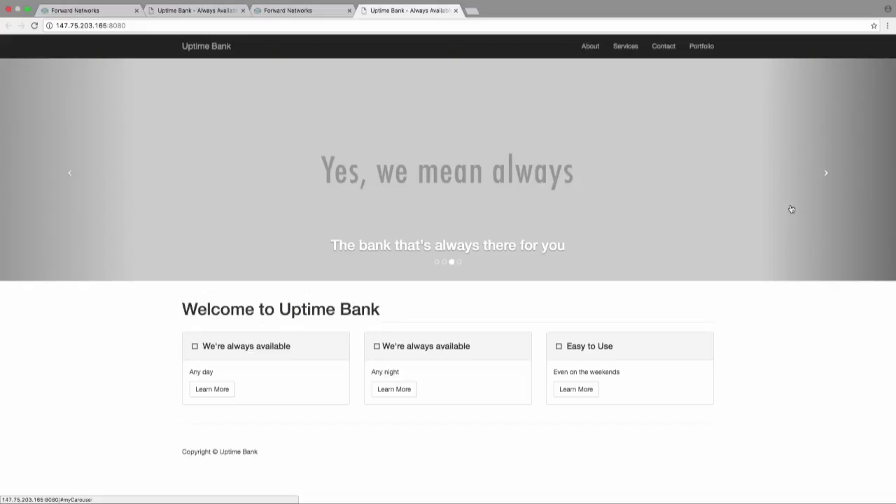
# - Reload the Uptime Bank page in the browser and ping 10.1.20.4 from the ACC-1-1 terminal session
pyautogui.press('super+r')
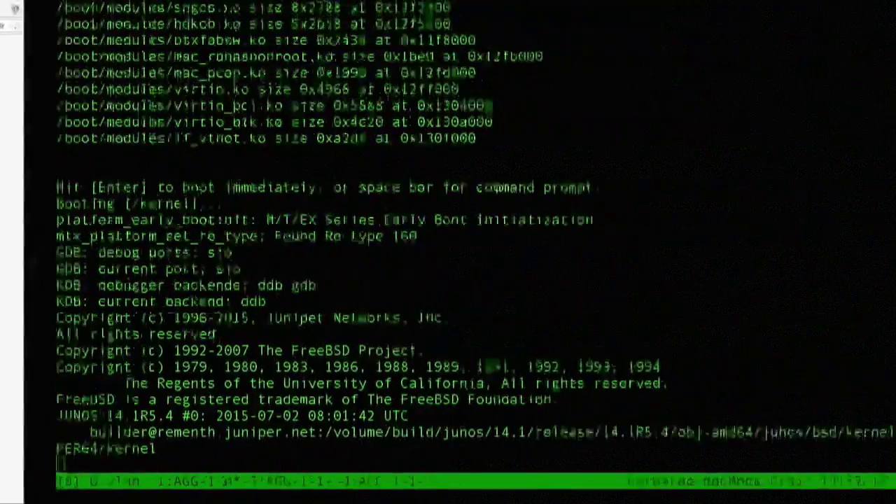
pyautogui.hotkey('ctrl', 'b')
pyautogui.press('3')
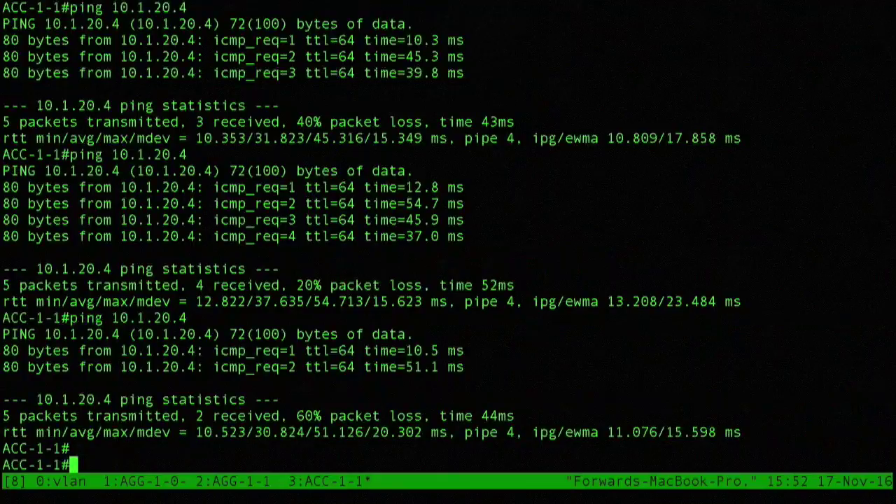
pyautogui.press('Return')
pyautogui.press('Return')
pyautogui.press('Return')
pyautogui.press('Return')
pyautogui.write('ping 10.1.20')
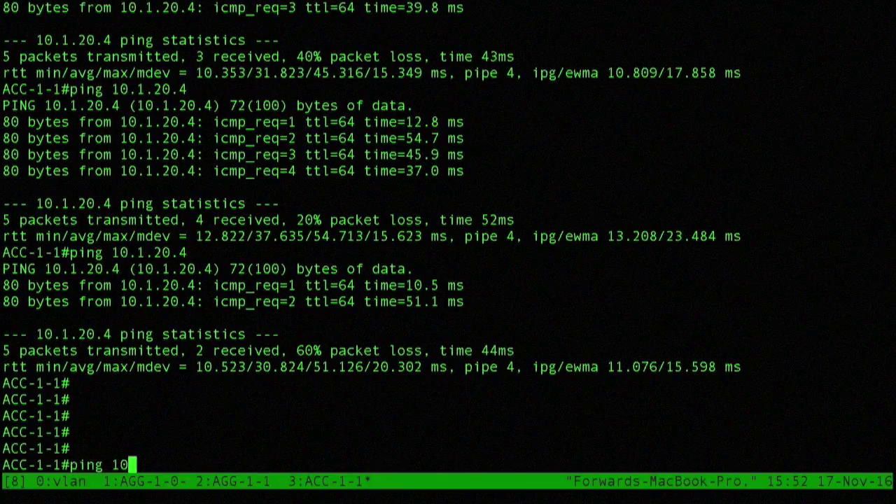
pyautogui.write('.4')
pyautogui.press('Return')
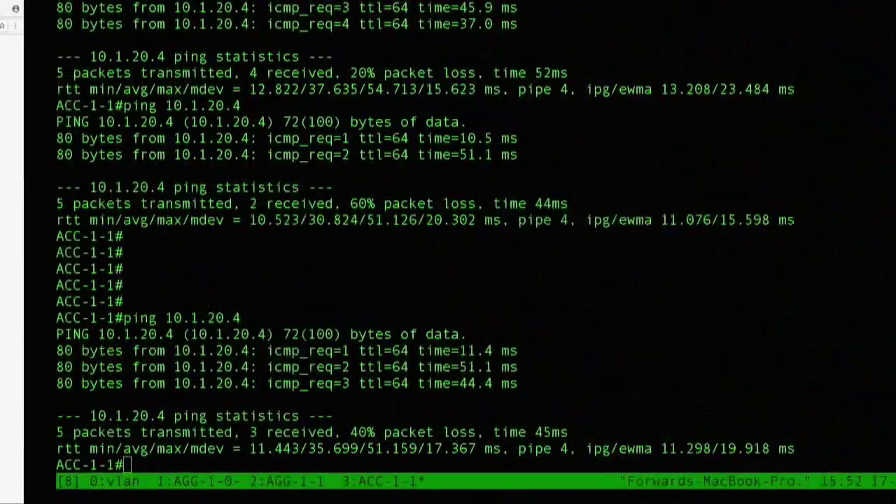
# - List the LLDP neighbors of ACC-1-1 and show the details of its et6 interface
pyautogui.write('show lld')
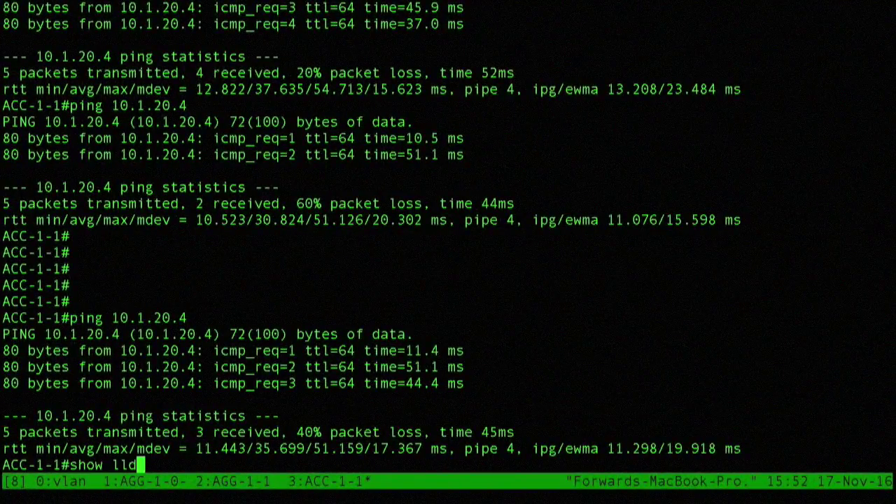
pyautogui.write('p neighbors')
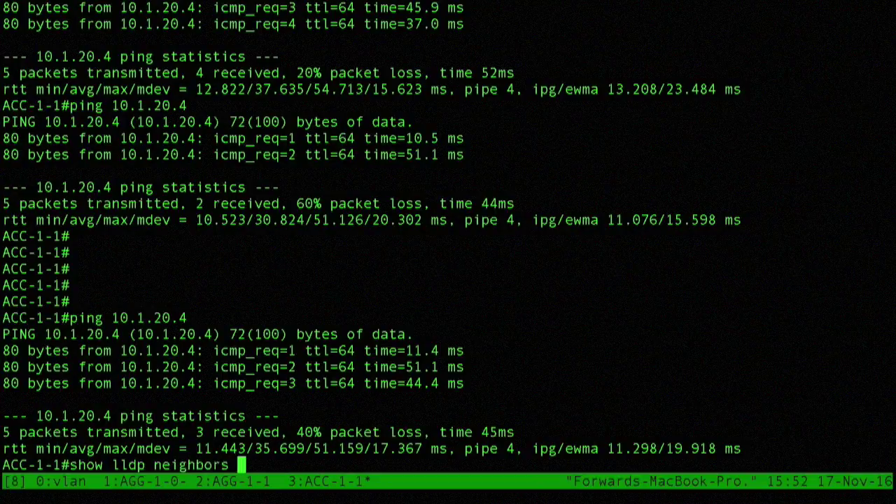
pyautogui.press('Return')
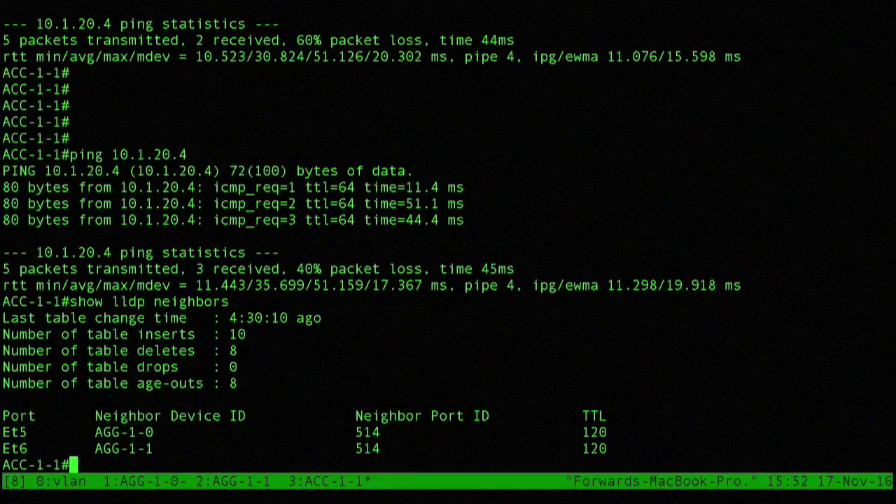
pyautogui.write('show inter')
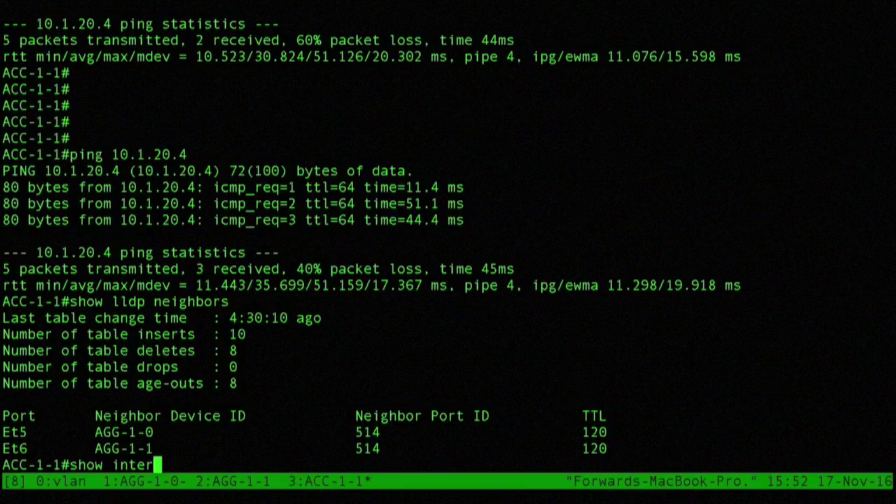
pyautogui.write('faces et6')
pyautogui.press('Return')
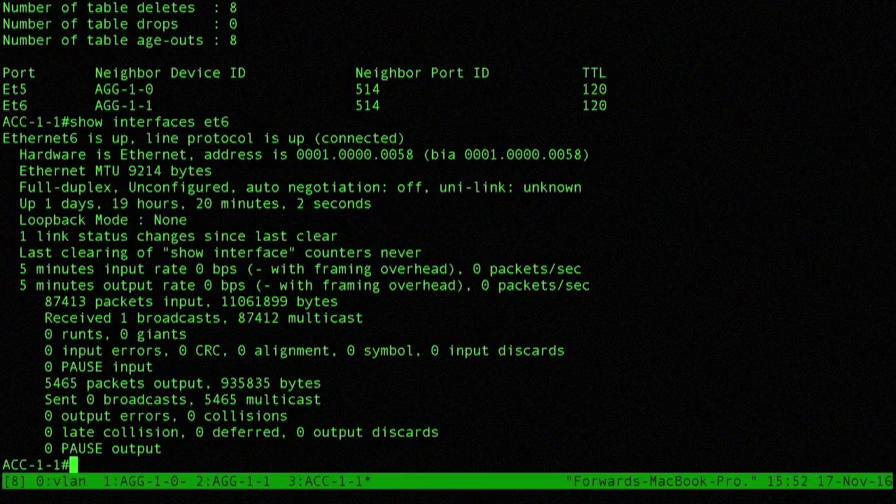
# - Show the spanning-tree state of ACC-1-1 twice and page through the MST0 and MST10 port roles
pyautogui.write('show sp')
pyautogui.press('Tab')
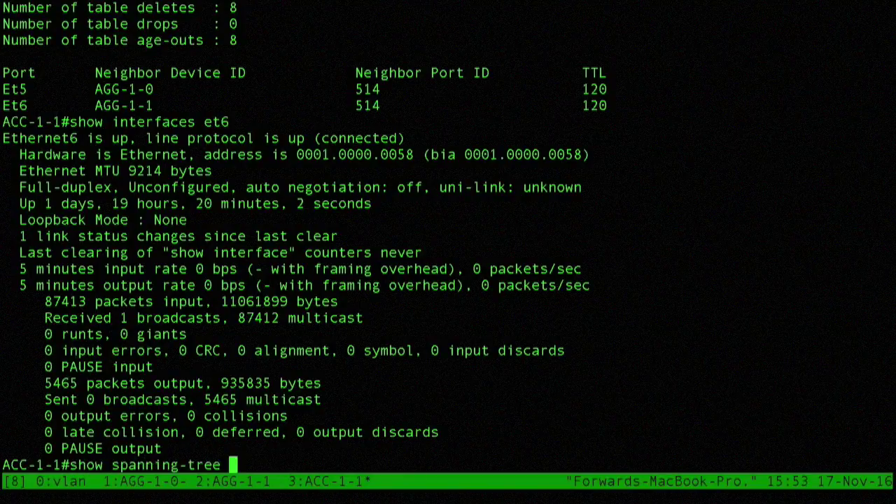
pyautogui.press('Return')
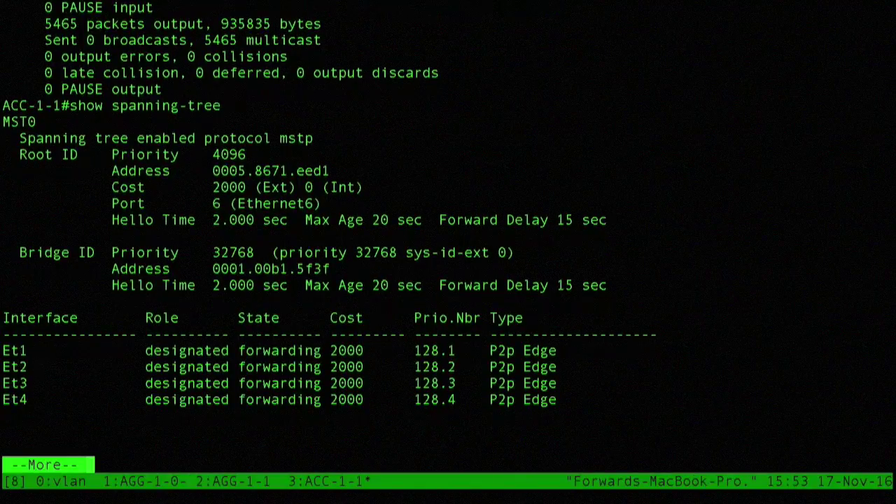
pyautogui.press('space')
pyautogui.press('q')
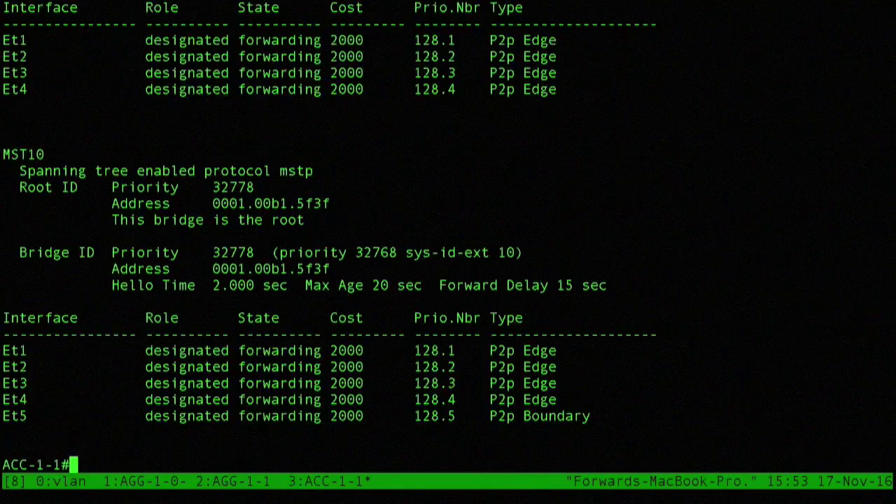
pyautogui.press('Up')
pyautogui.press('Return')
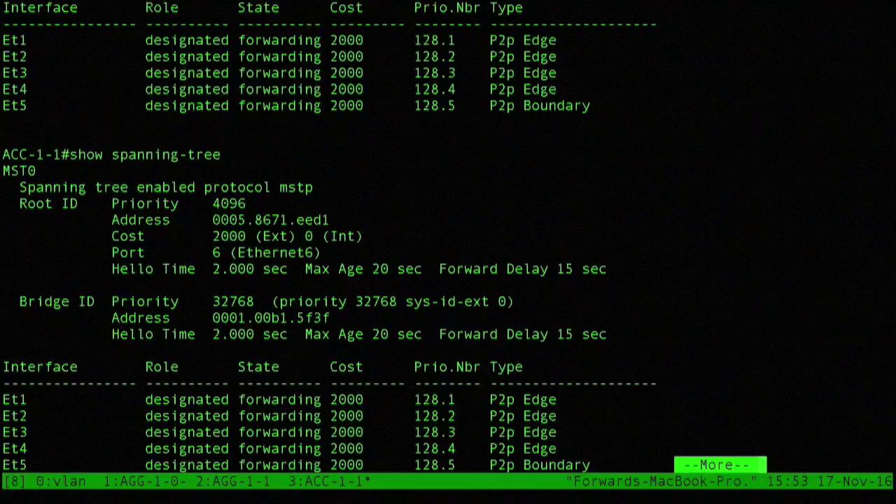
pyautogui.press('space')
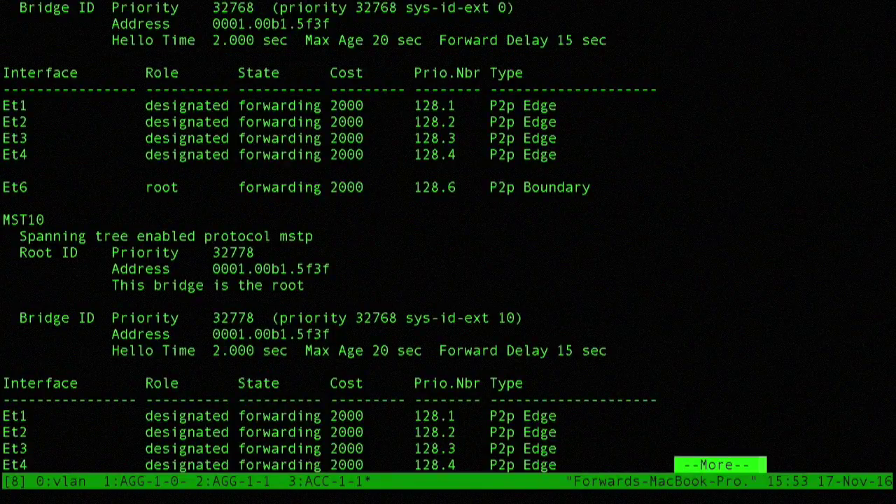
pyautogui.press('q')
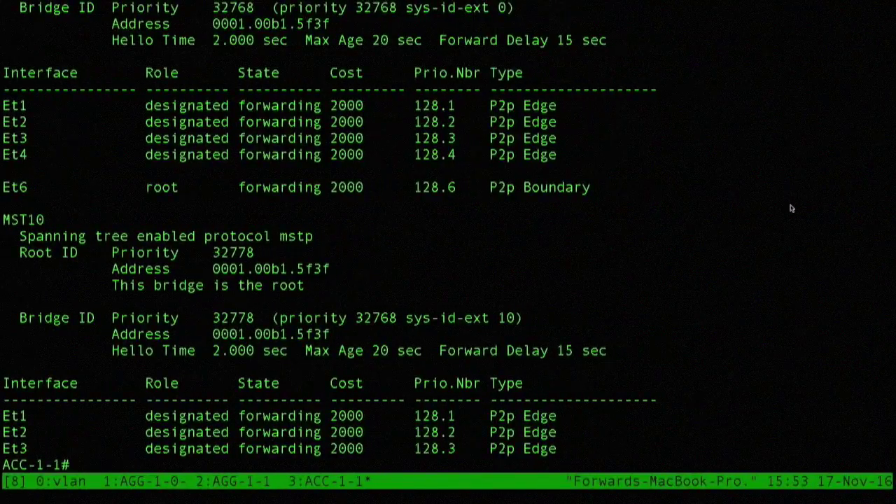
pyautogui.press('Return')
pyautogui.press('Return')
# - In the AGG-1-1 session, leave the VRRP listing and show the device's interfaces and LLDP neighbors
pyautogui.hotkey('ctrl', 'b')
pyautogui.press('2')
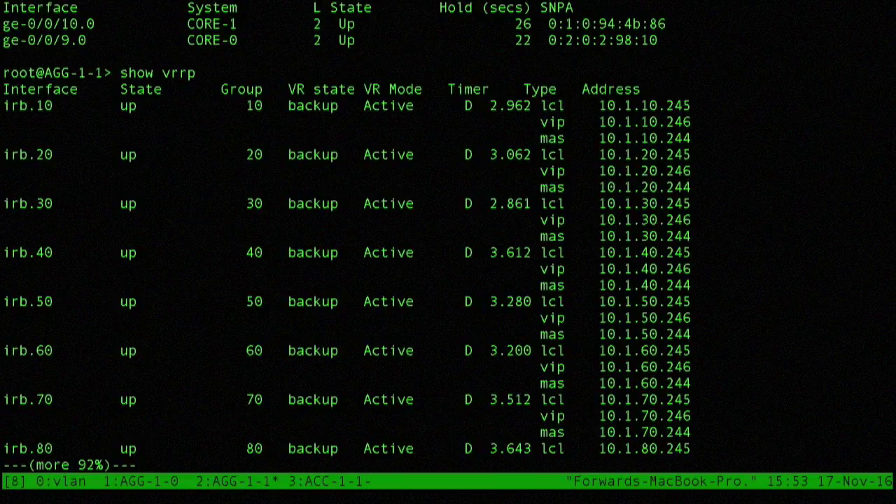
pyautogui.press('q')
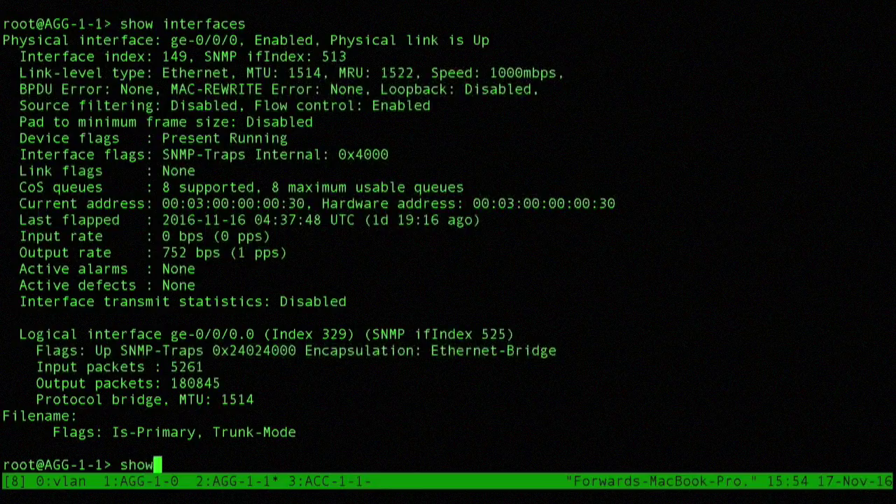
pyautogui.write('lldp neighbors')
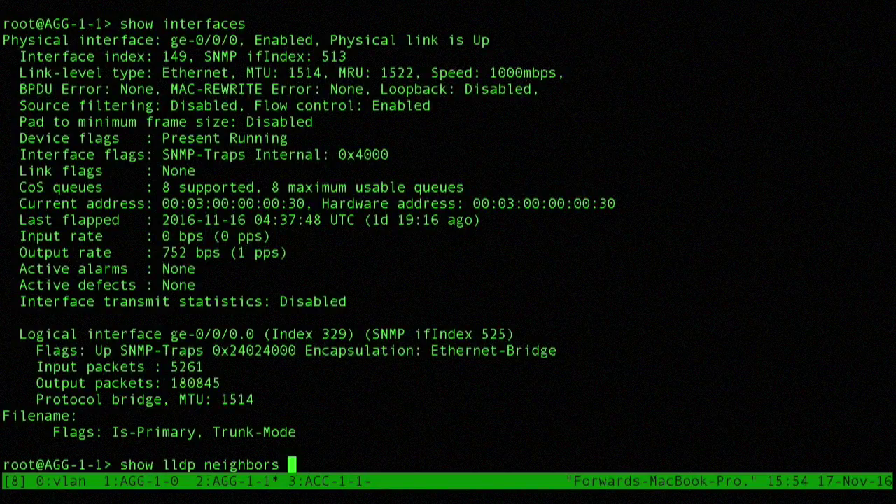
pyautogui.press('Return')
pyautogui.press('space')
# - Show the details of interface ge-0/0/1 on AGG-1-1 and look up the route to 10.1.20.4
pyautogui.write('s')
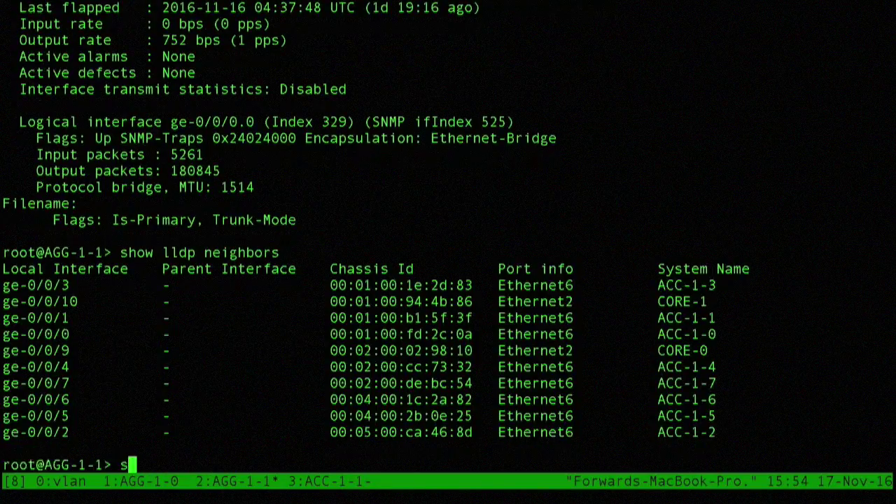
pyautogui.write('how interfaces ge-0/0/')
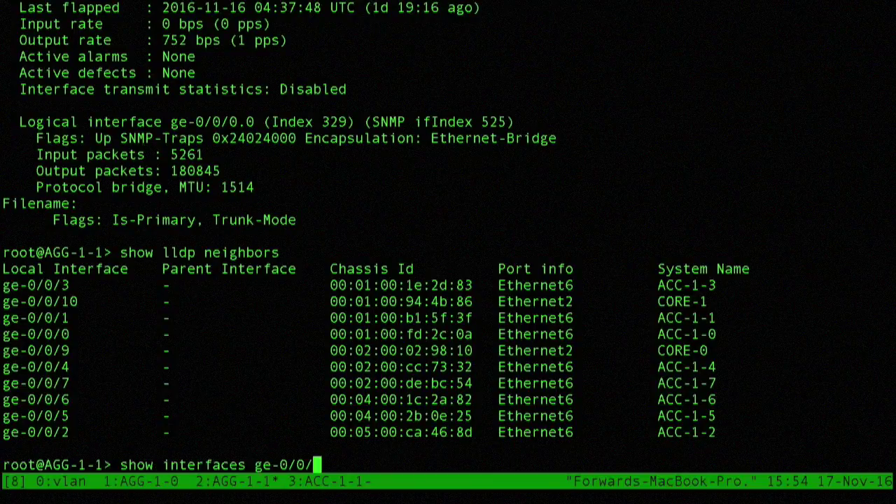
pyautogui.write('1')
pyautogui.press('Return')
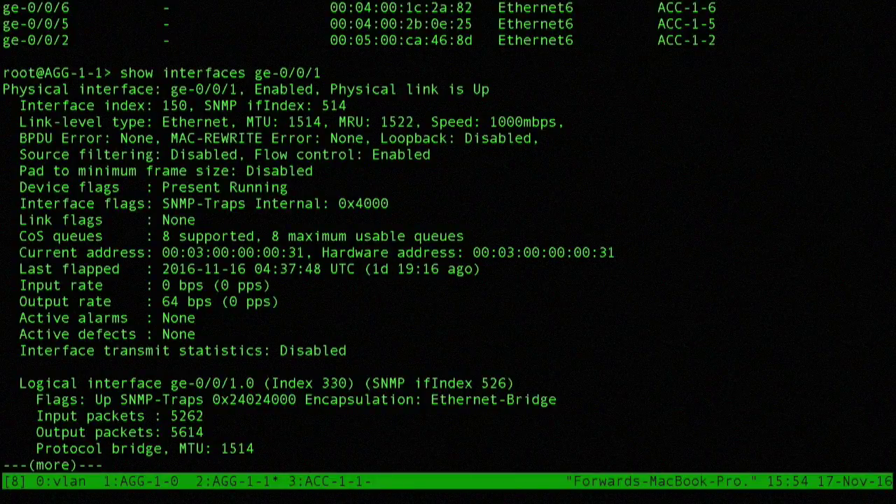
pyautogui.press('space')
pyautogui.write('show route 10.1.20.4')
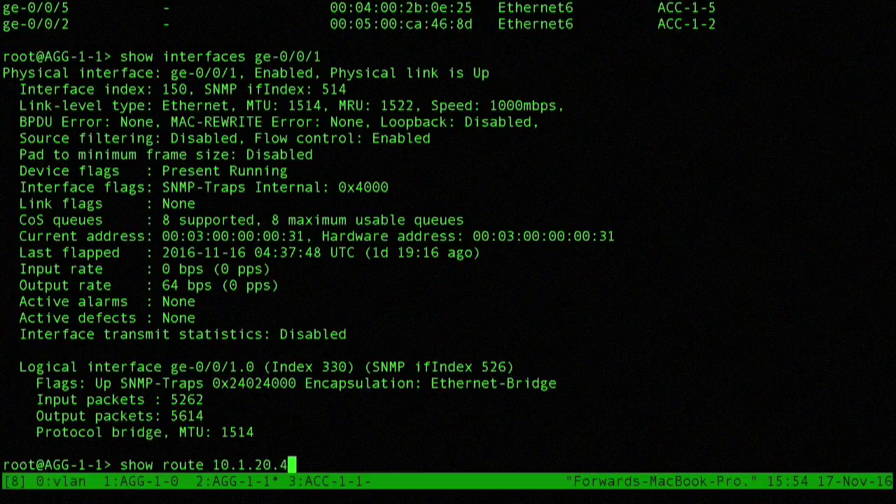
pyautogui.press('Return')
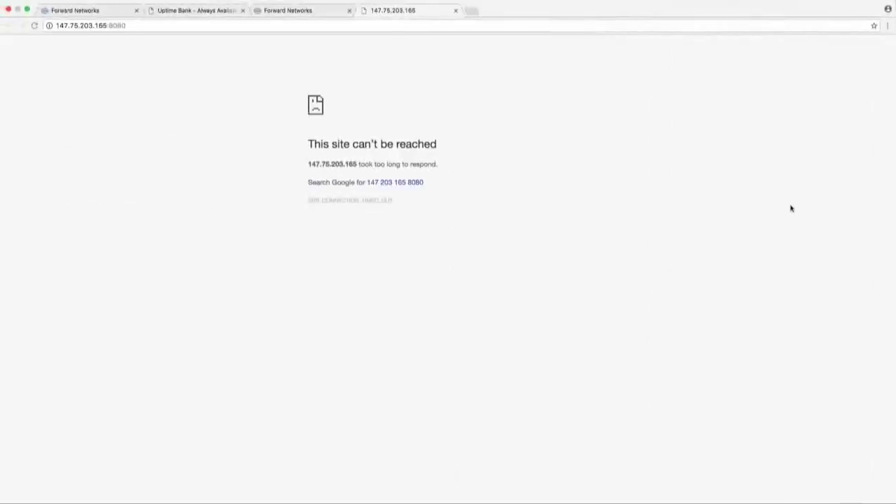
# - Reload the Uptime Bank page in the browser and collect a new snapshot of the vlan-demo network in Forward Networks
pyautogui.press('super+r')
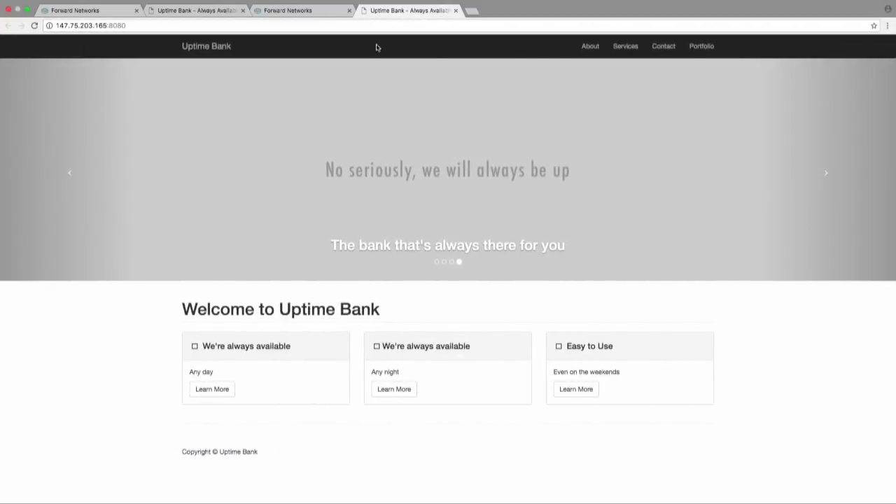
pyautogui.click(287, 10)
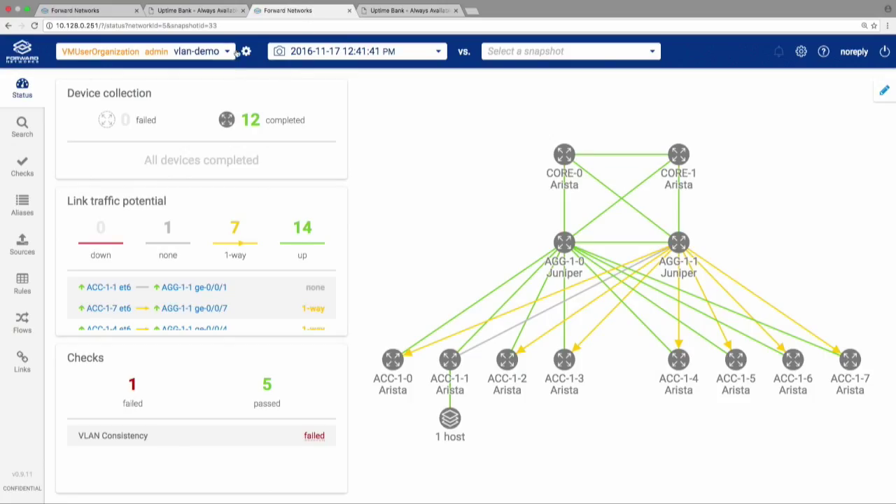
pyautogui.click(391, 56)
pyautogui.click(440, 75)
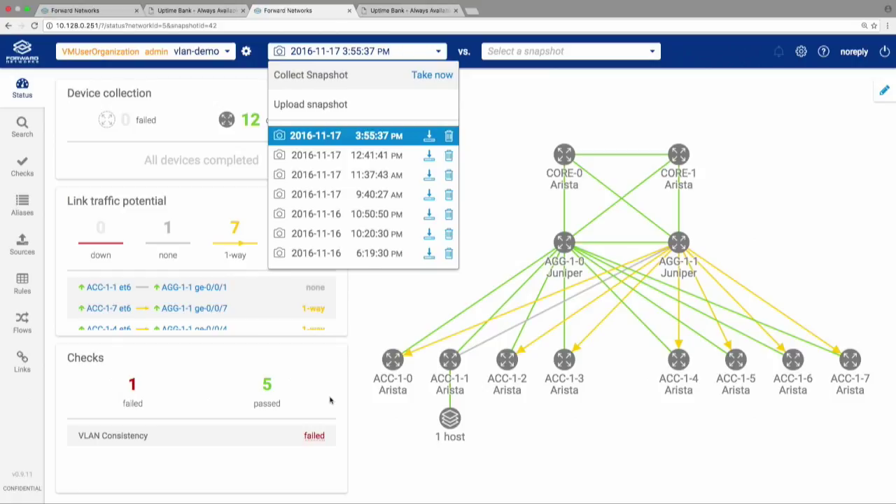
# - Open the details of the failed VLAN Consistency check and view the matching lines in AGG-1-1_config.txt
pyautogui.click(309, 437)
pyautogui.click(693, 438)
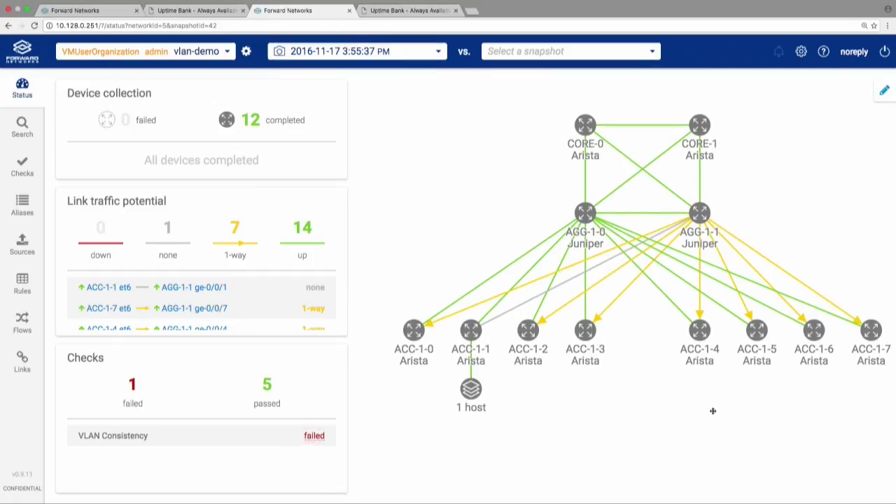
pyautogui.click(321, 438)
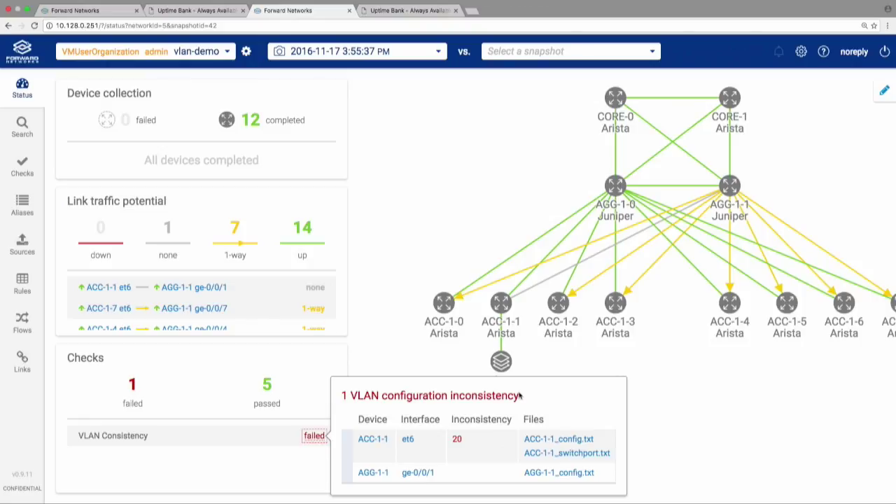
pyautogui.click(575, 476)
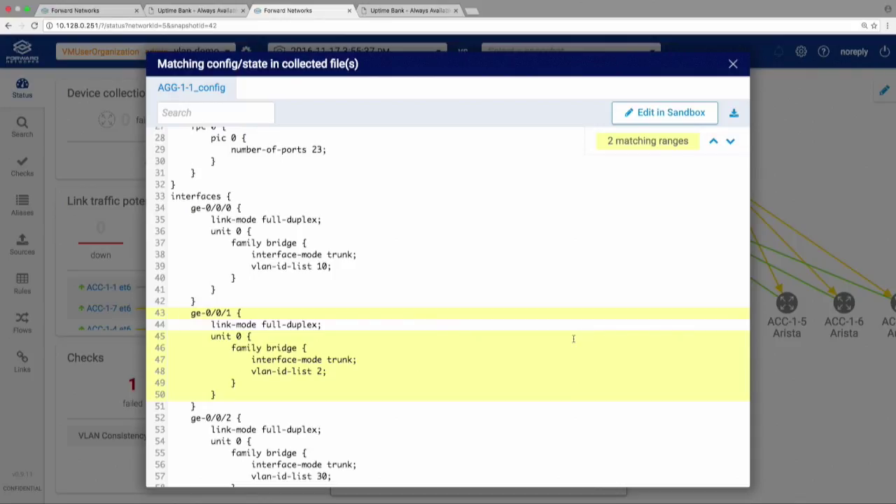
# - Close the matching configuration file and open the details of the failed MTU Consistency check in the mtu-demo network
pyautogui.click(734, 65)
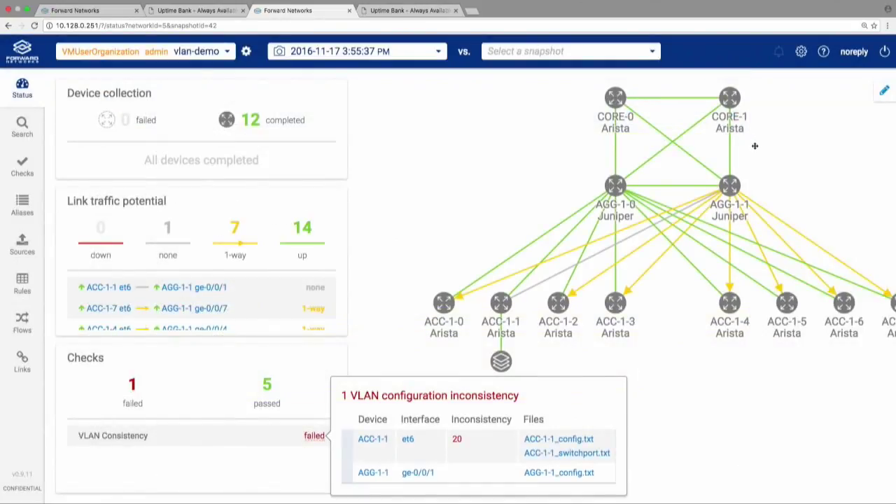
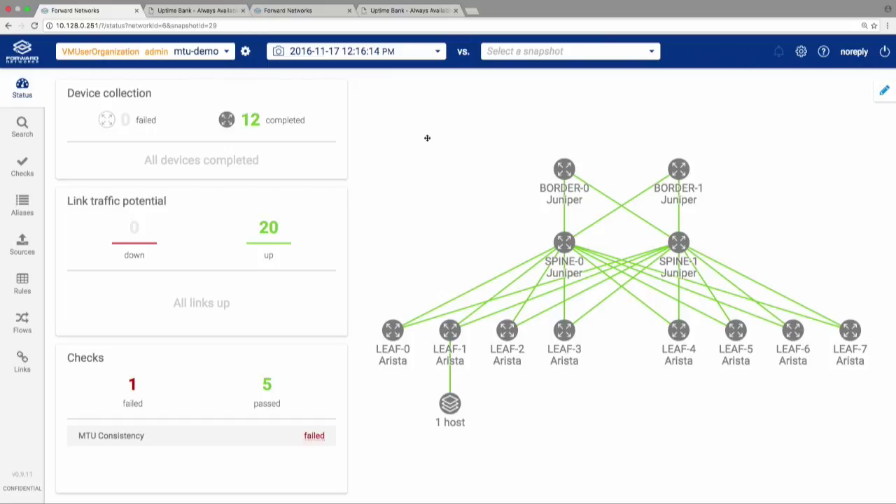
pyautogui.click(314, 435)
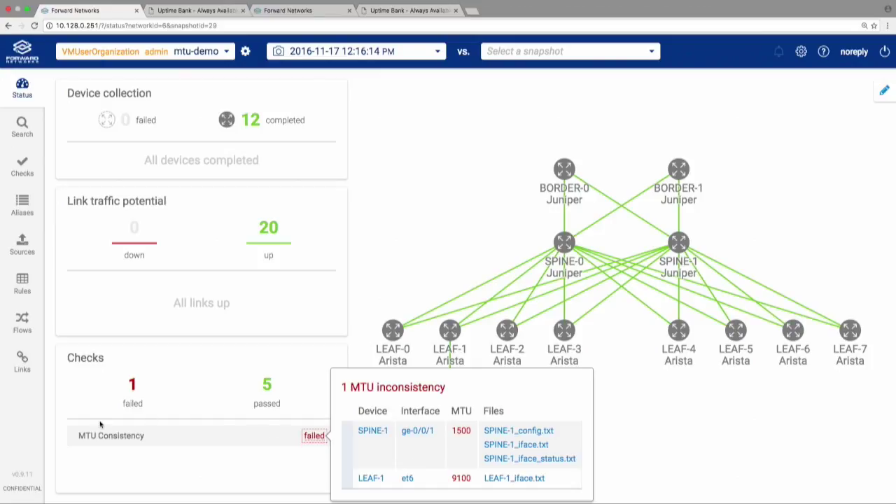
# - Search the mtu-demo network for traffic from BORDER-0 with IP Dest uptime_bank
pyautogui.click(21, 126)
pyautogui.click(143, 118)
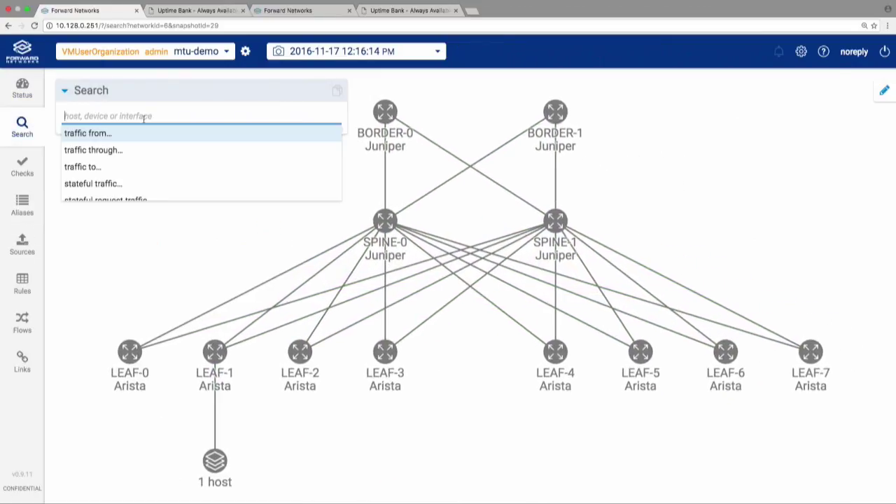
pyautogui.press('Return')
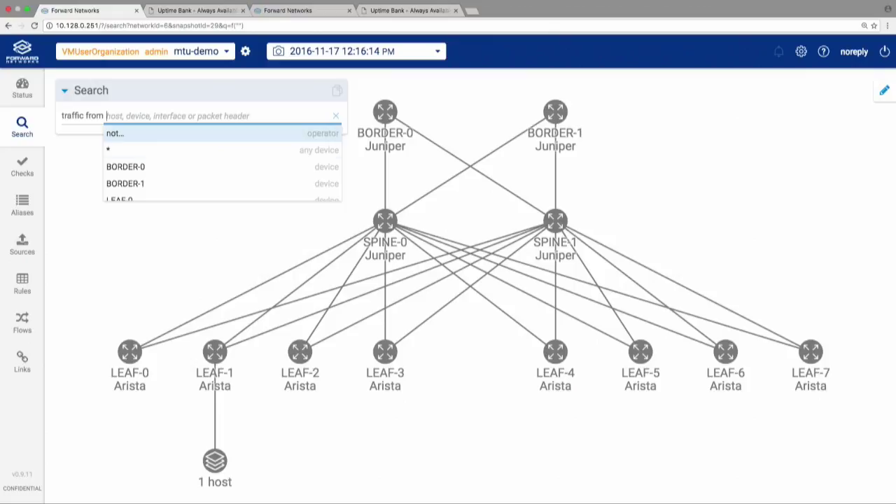
pyautogui.press('Down')
pyautogui.press('Down')
pyautogui.press('Return')
pyautogui.press('Return')
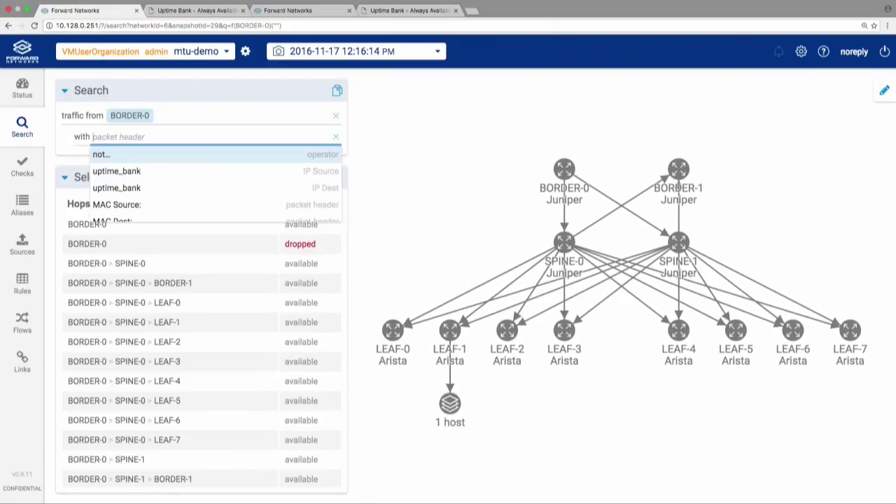
pyautogui.press('Down')
pyautogui.press('Down')
pyautogui.press('Return')
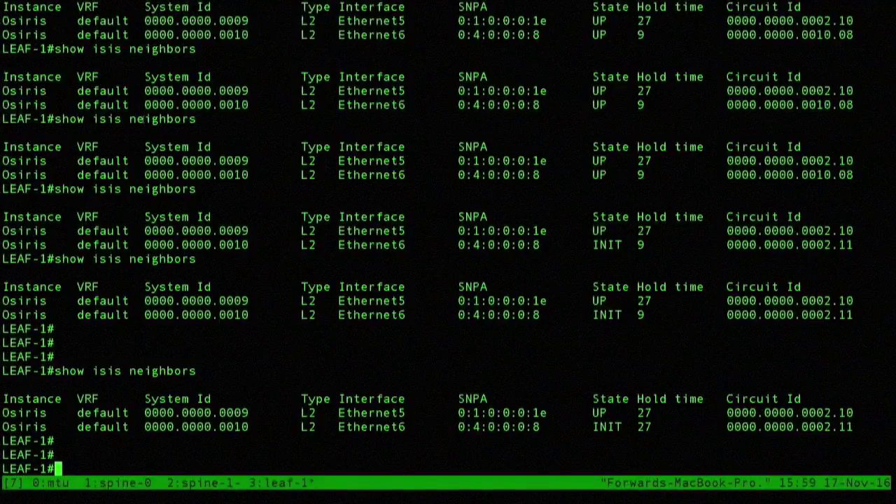
# - In the LEAF-1 terminal session, remove the MTU setting from interface et6 with no mtu and exit configuration mode
pyautogui.press('Return')
pyautogui.press('Return')
pyautogui.press('Return')
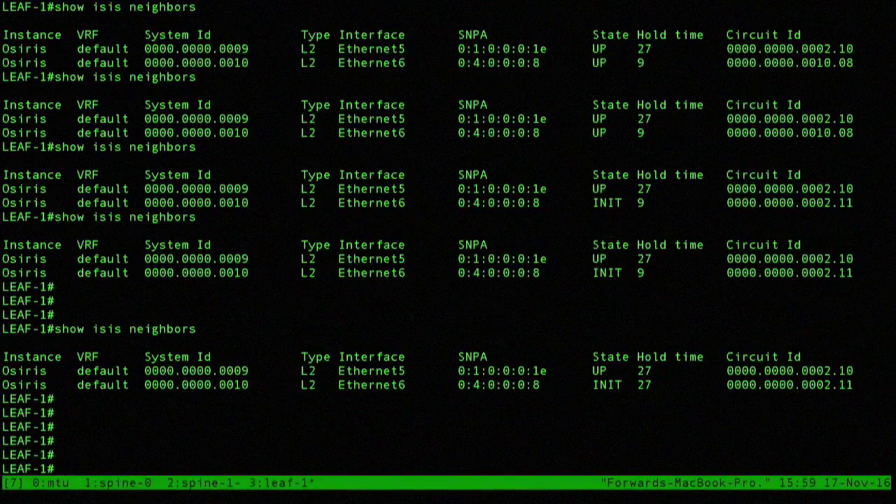
pyautogui.write('configure')
pyautogui.press('Return')
pyautogui.write('in')
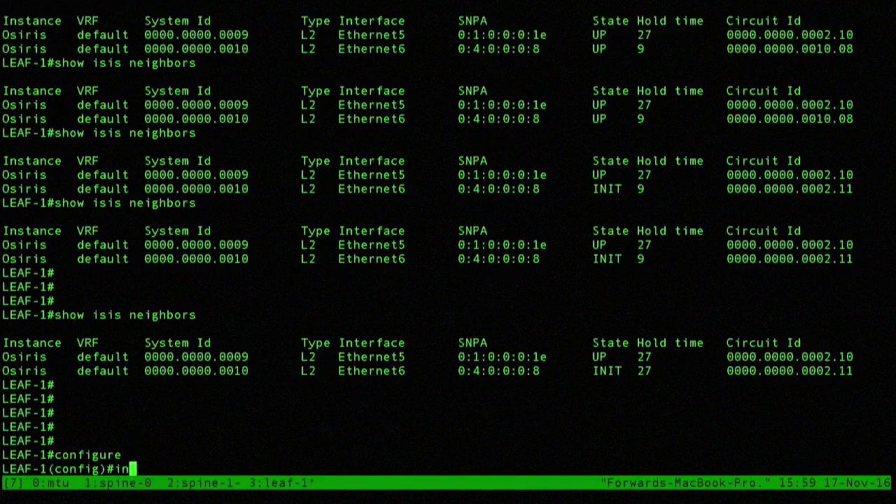
pyautogui.write('t 3t6')
pyautogui.press('Return')
pyautogui.write('no mtu')
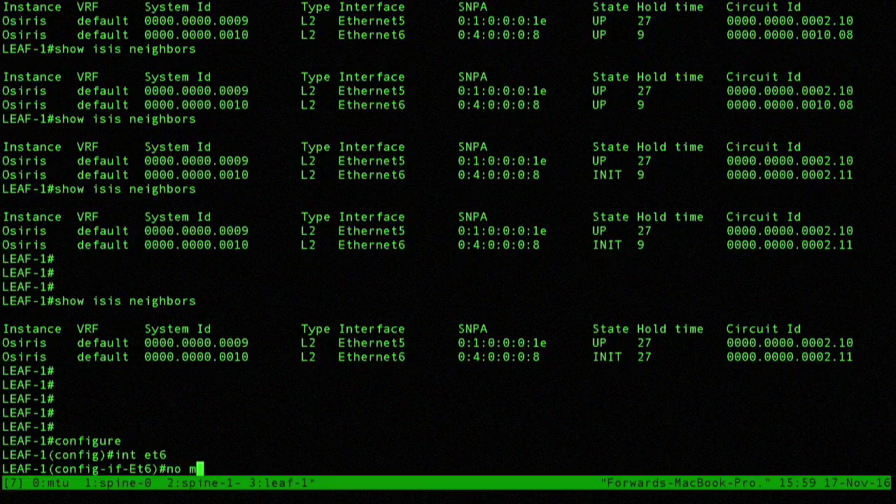
pyautogui.press('Return')
pyautogui.write('exit')
pyautogui.press('Return')
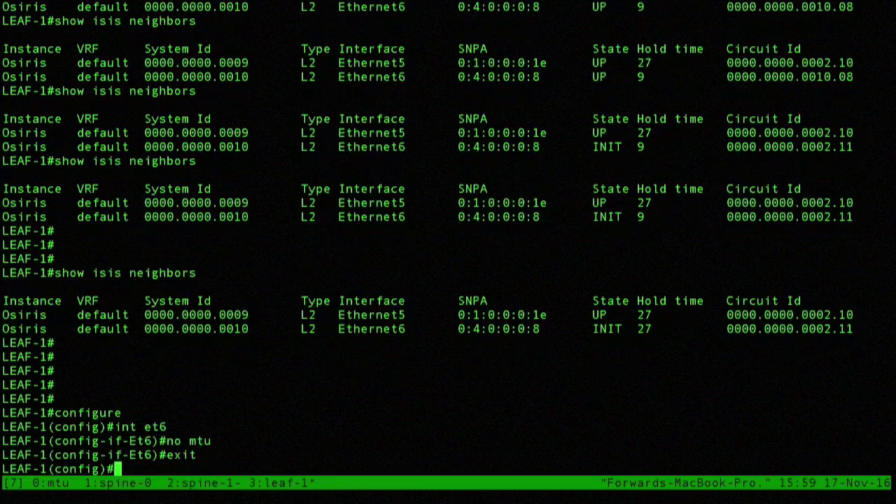
pyautogui.write('exit')
pyautogui.press('Return')
# - List the IS-IS neighbors of LEAF-1 with show isis neighbors
pyautogui.write('show isis')
pyautogui.press('Return')
pyautogui.press('Up')
pyautogui.write('ad')
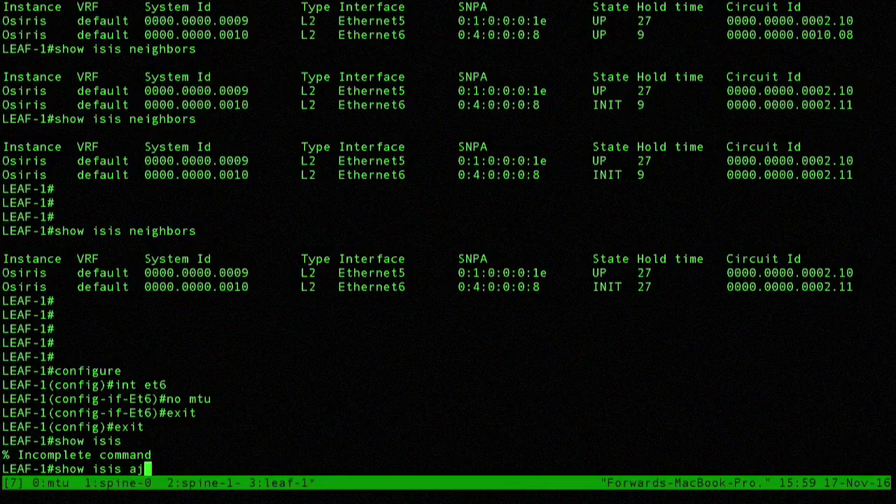
pyautogui.press('BackSpace')
pyautogui.press('BackSpace')
pyautogui.write('neighbors')
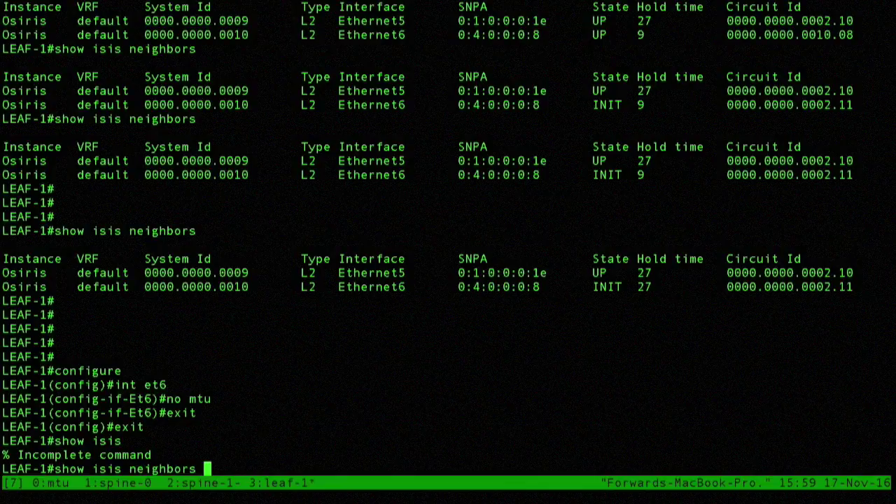
pyautogui.press('Return')
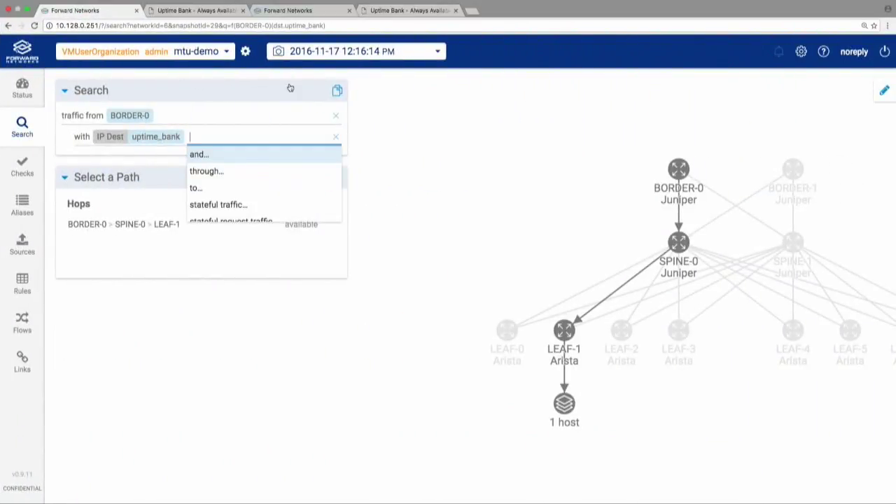
# - In Forward Networks, collect a new snapshot of the mtu-demo network and view its status overview
pyautogui.click(329, 55)
pyautogui.click(423, 76)
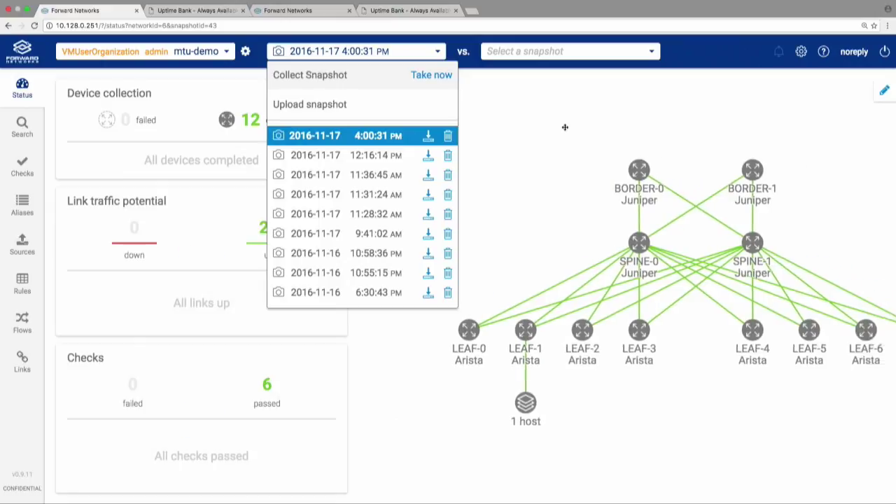
pyautogui.click(685, 202)
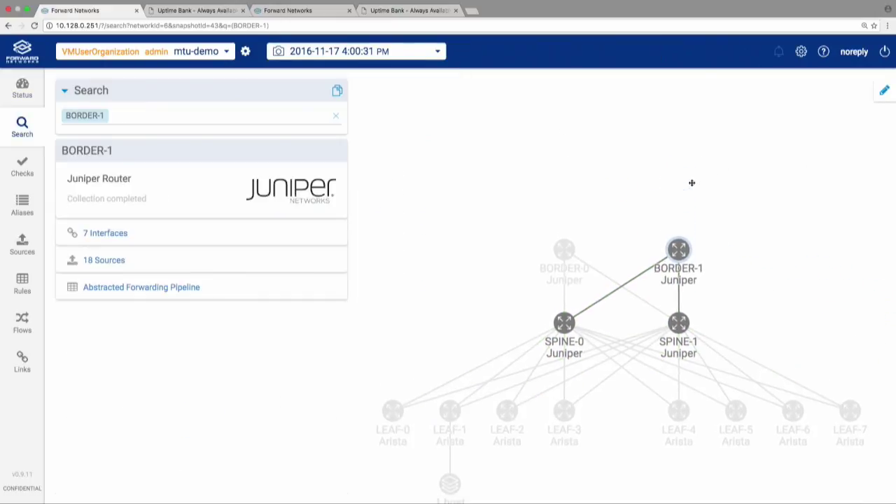
pyautogui.click(28, 94)
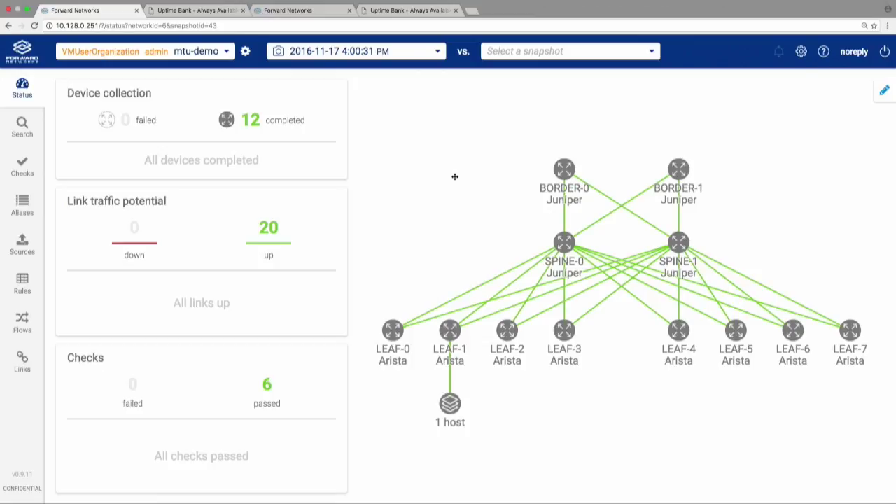
# - Search the newly collected snapshot for paths from BORDER-0 with IP Dest uptime_bank
pyautogui.click(22, 127)
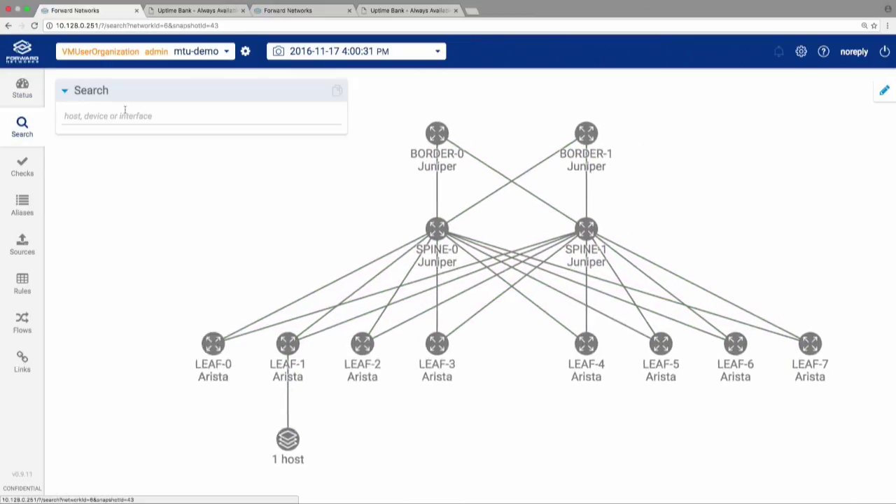
pyautogui.click(133, 118)
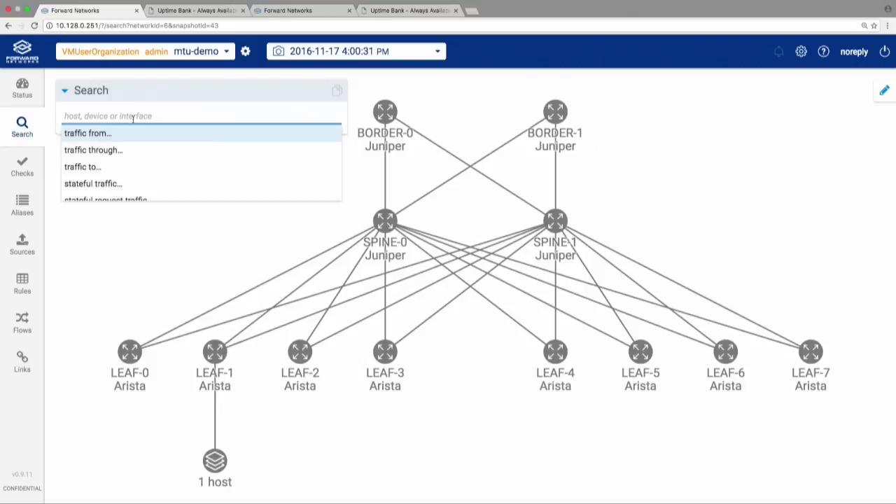
pyautogui.press('Return')
pyautogui.write('bor')
pyautogui.press('Return')
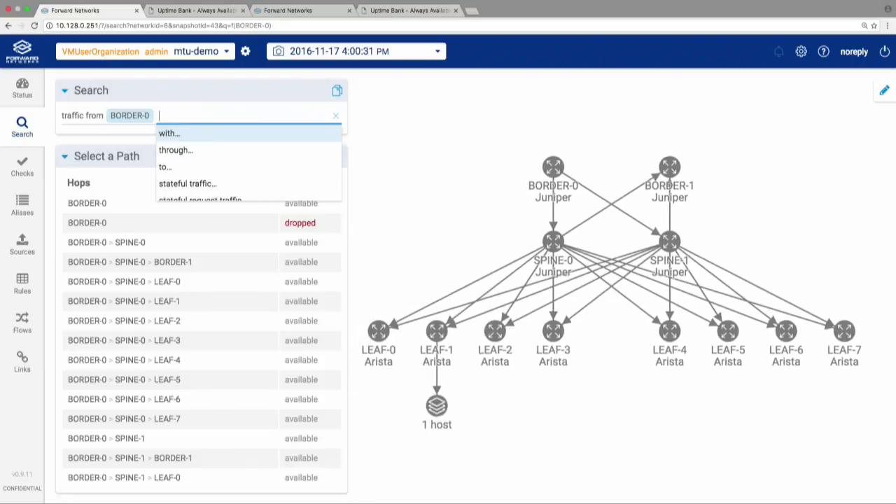
pyautogui.press('Return')
pyautogui.press('Down')
pyautogui.press('Down')
pyautogui.press('Return')
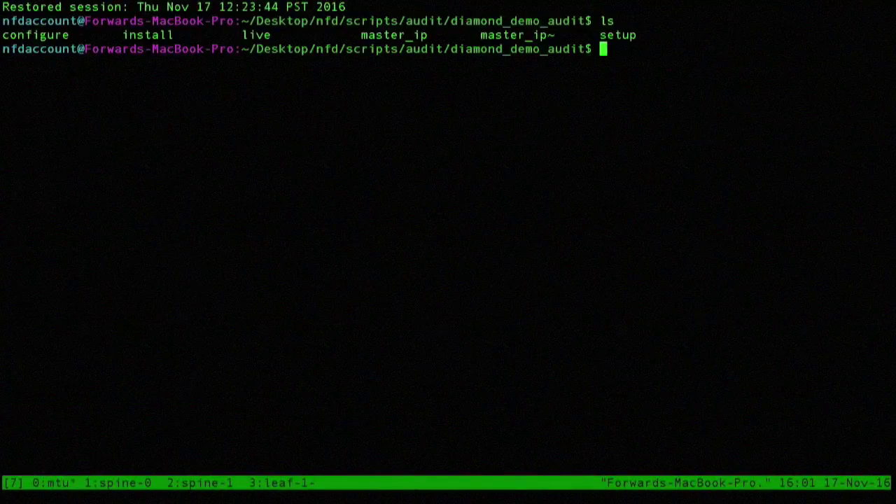
# - Switch to the spine-0 terminal window and log in to SPINE-0 as testuser with the account password
pyautogui.hotkey('ctrl', 'b')
pyautogui.press('1')
pyautogui.press('Return')
pyautogui.press('Return')
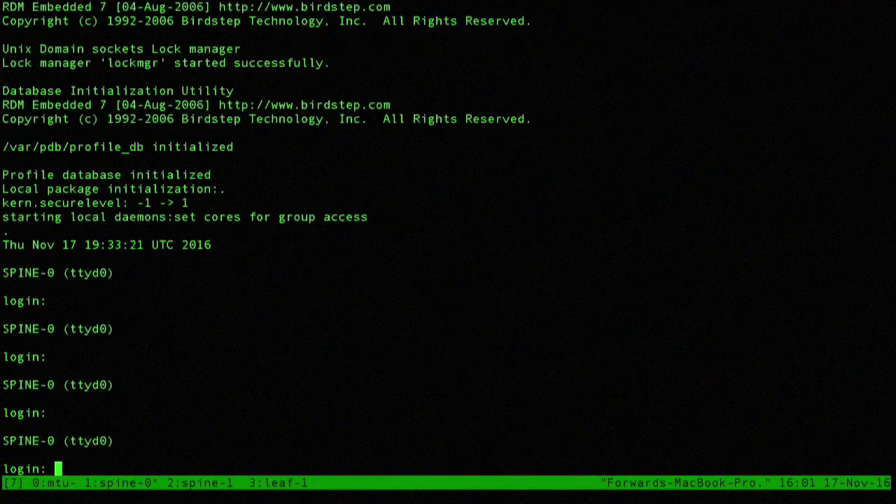
pyautogui.write('testuser')
pyautogui.press('Return')
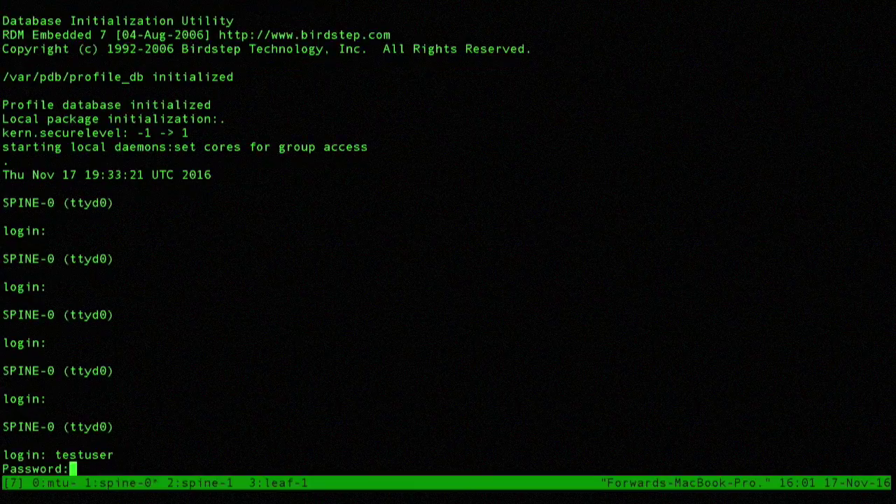
pyautogui.press('Return')
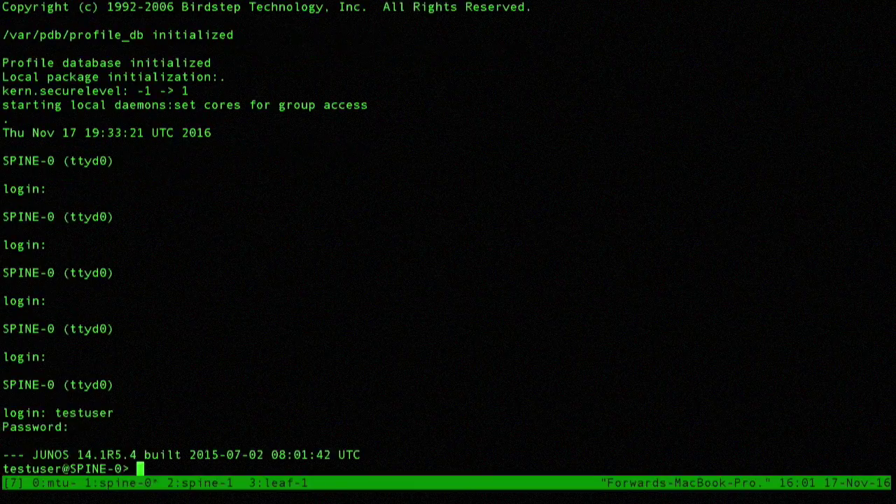
# - Reboot SPINE-0 with request system reboot, answering yes to the confirmation, and bring up the Uptime Bank page in the browser
pyautogui.write('request system rebo')
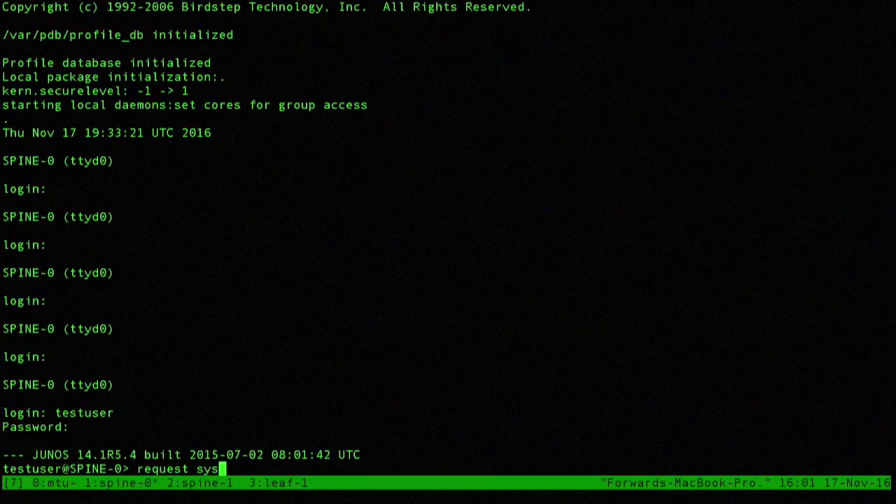
pyautogui.write('ot')
pyautogui.press('Return')
pyautogui.write('yes,no] (no) yes')
pyautogui.press('Return')
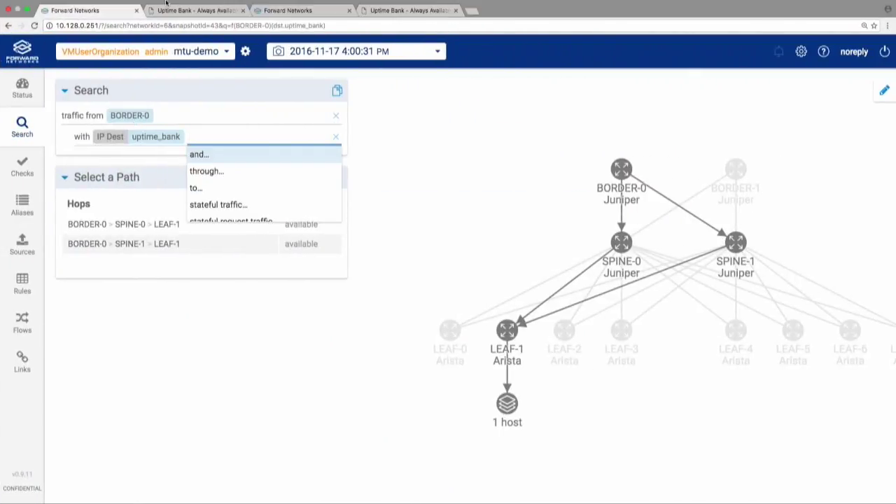
pyautogui.click(179, 12)
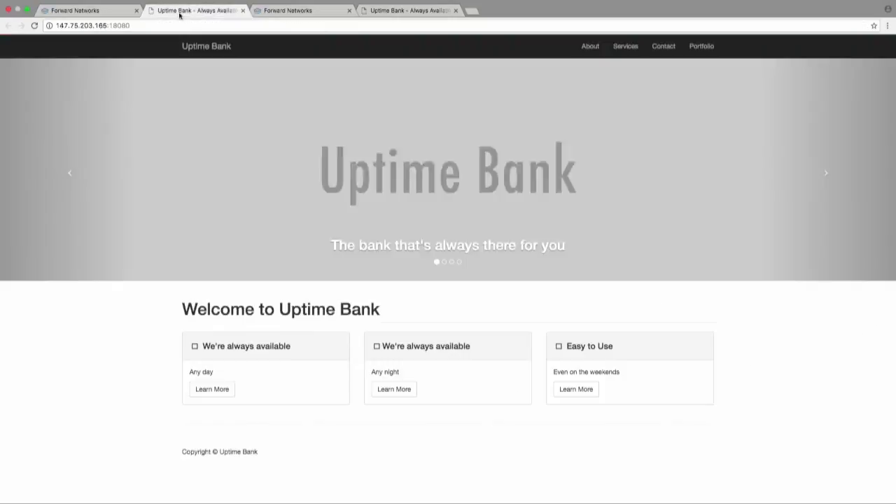